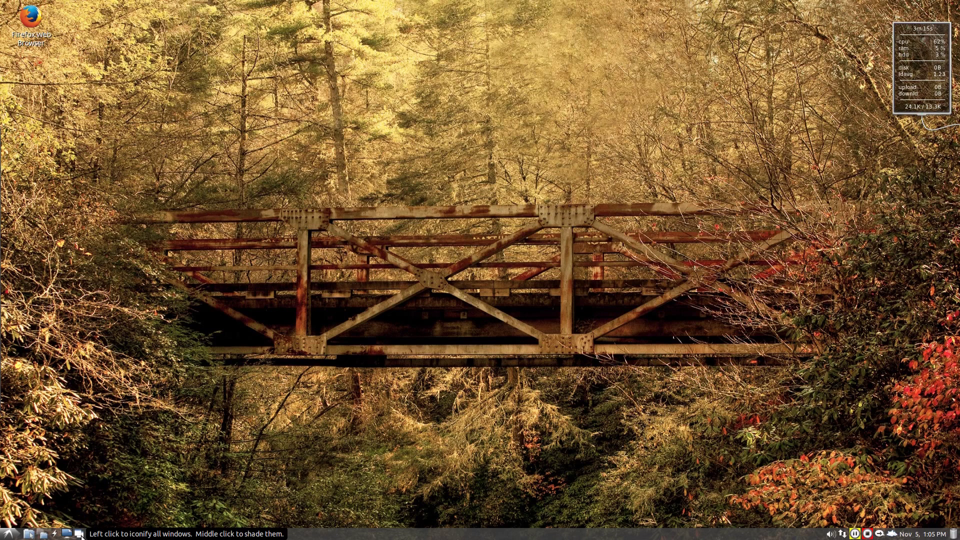
# - Change the desktop wallpaper to a different picture
pyautogui.click(68, 533)
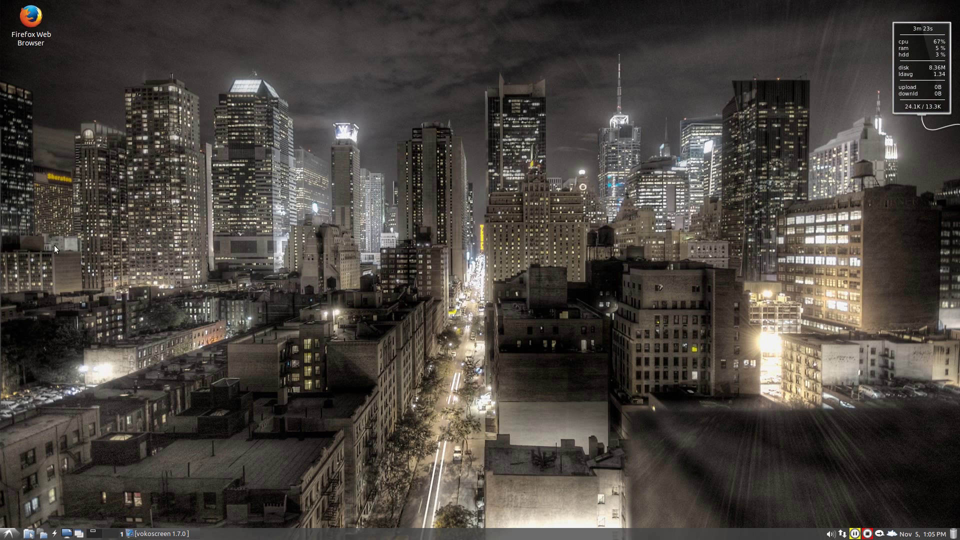
# - View the Lubuntu Control Center and the Task Manager from the dock, closing each one after viewing
pyautogui.moveTo(8, 252)
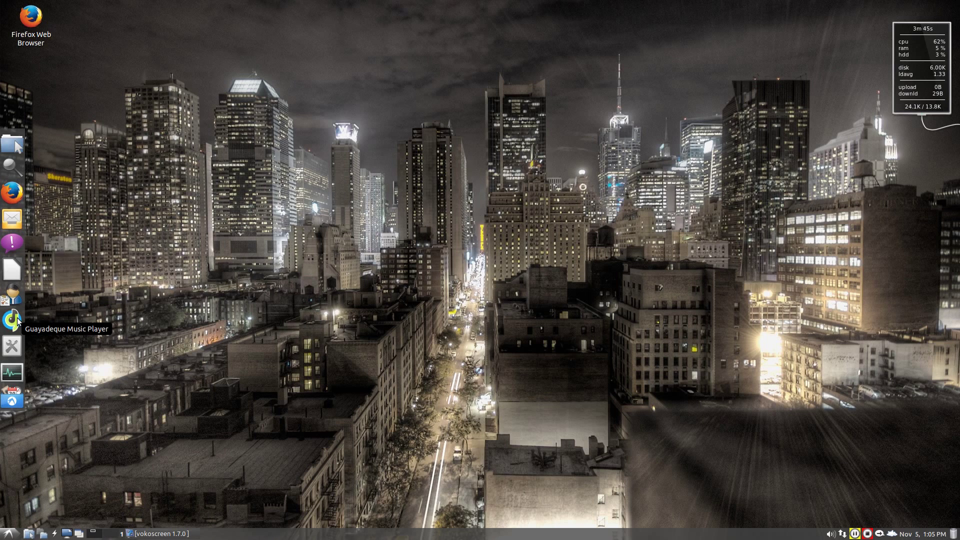
pyautogui.click(14, 348)
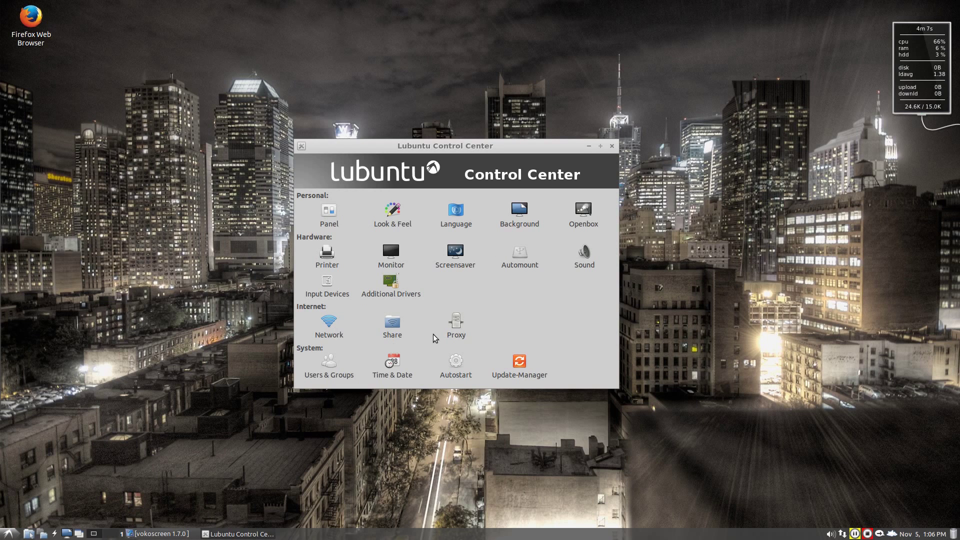
pyautogui.click(612, 146)
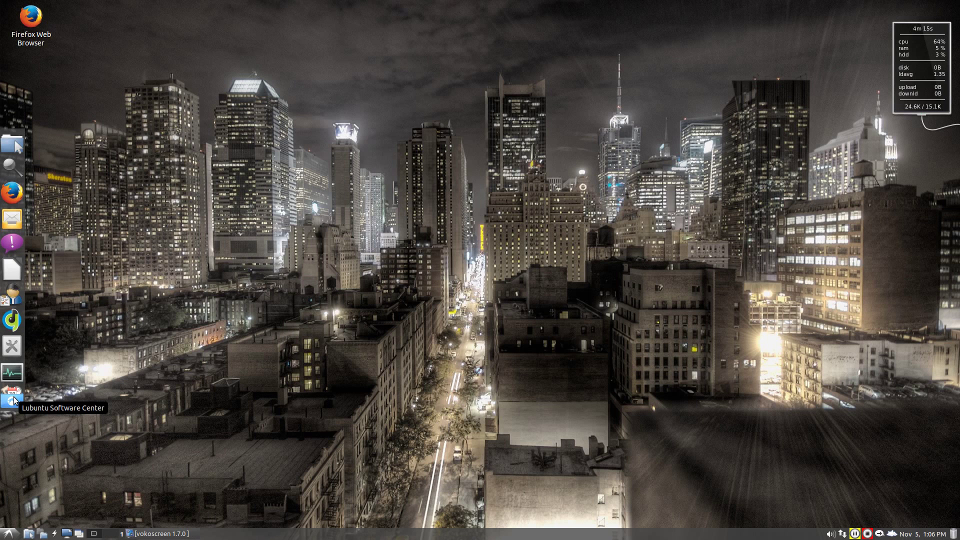
pyautogui.click(12, 373)
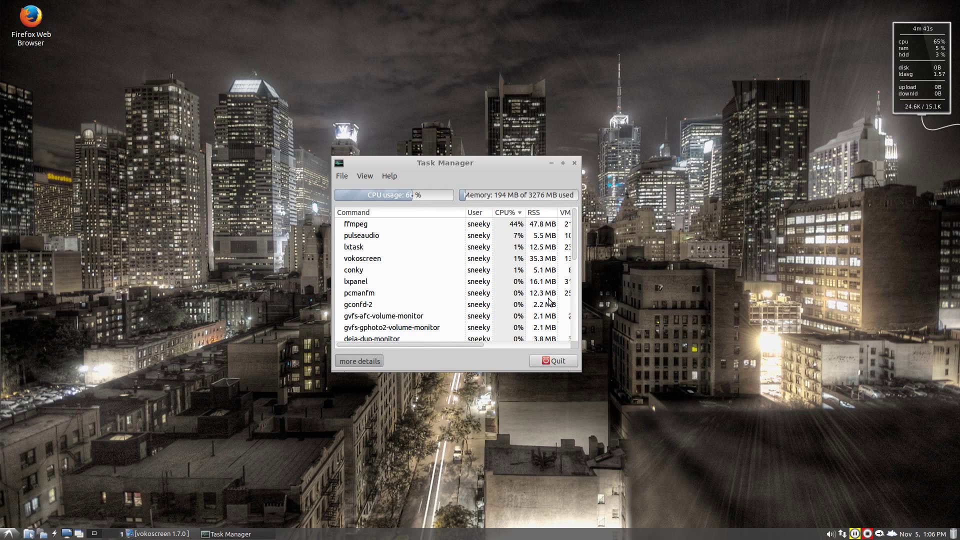
pyautogui.click(552, 360)
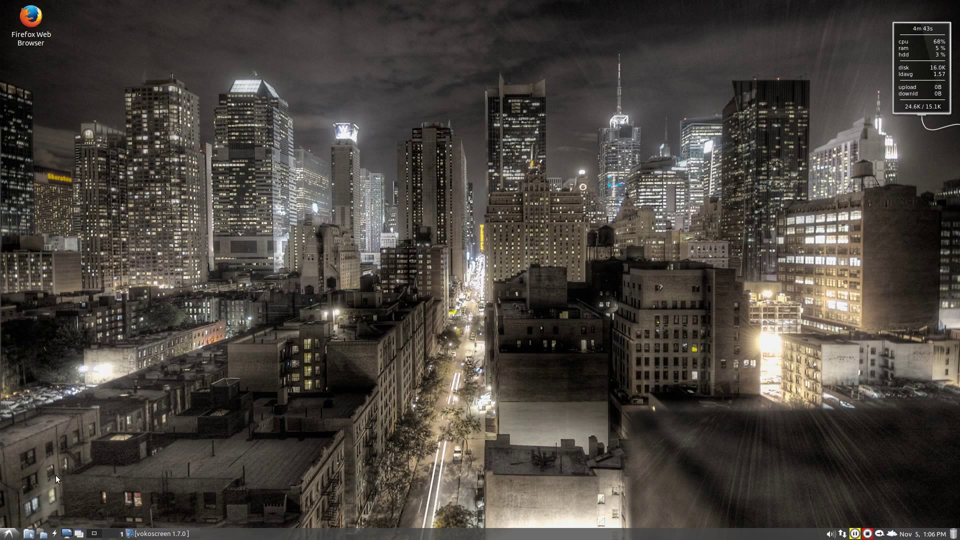
# - Launch the GNOME Commander file manager to view its two-pane layout, and close it
pyautogui.click(8, 534)
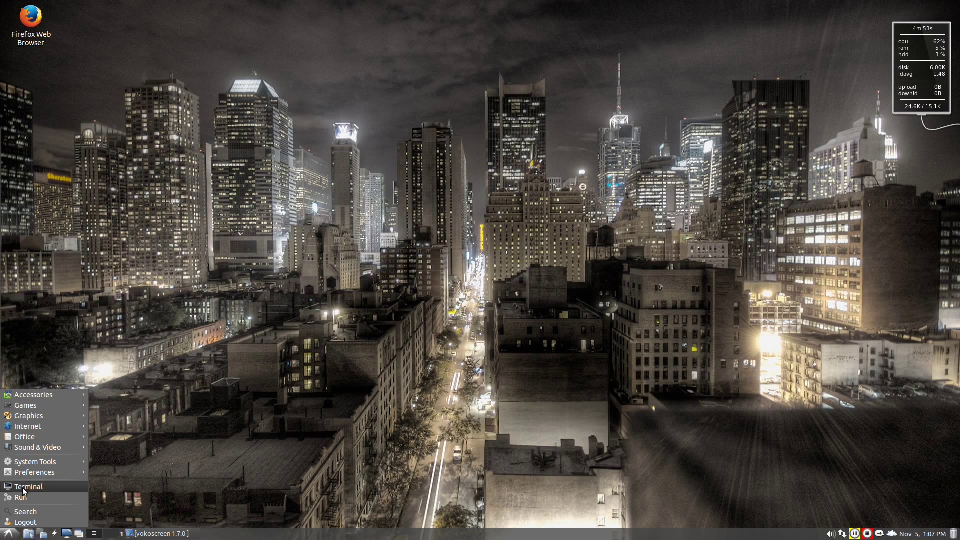
pyautogui.moveTo(28, 396)
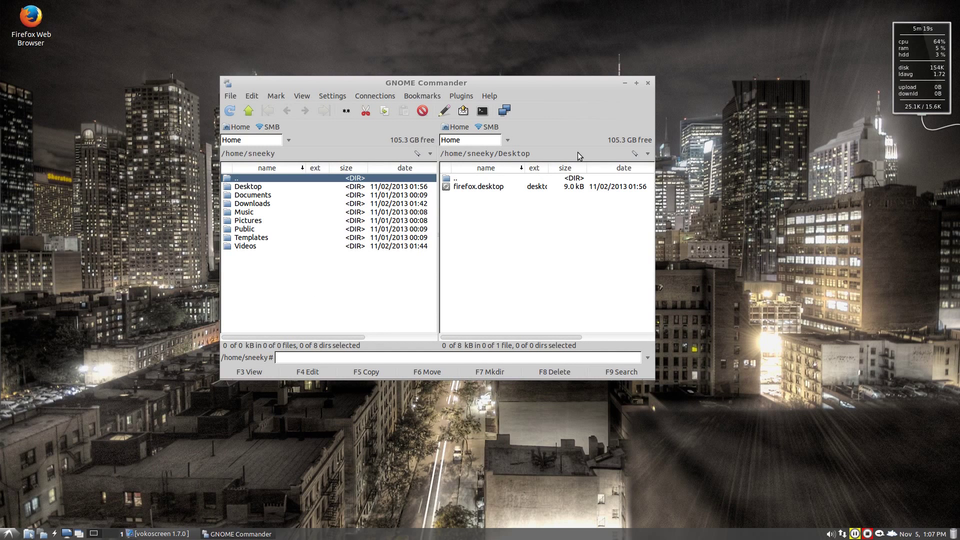
pyautogui.click(648, 83)
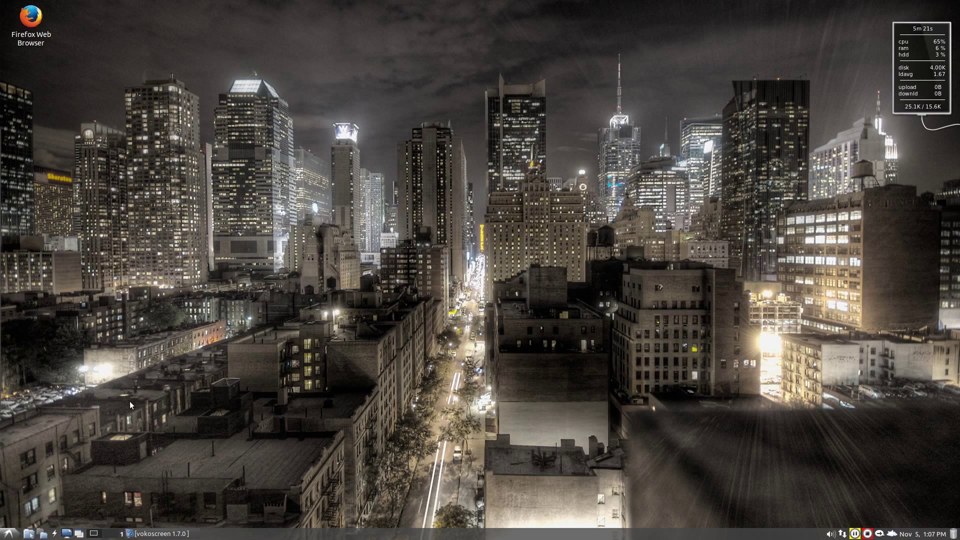
# - Play one move of a Normal game in Gweled, lining up three yellow gems, and quit the game
pyautogui.click(9, 534)
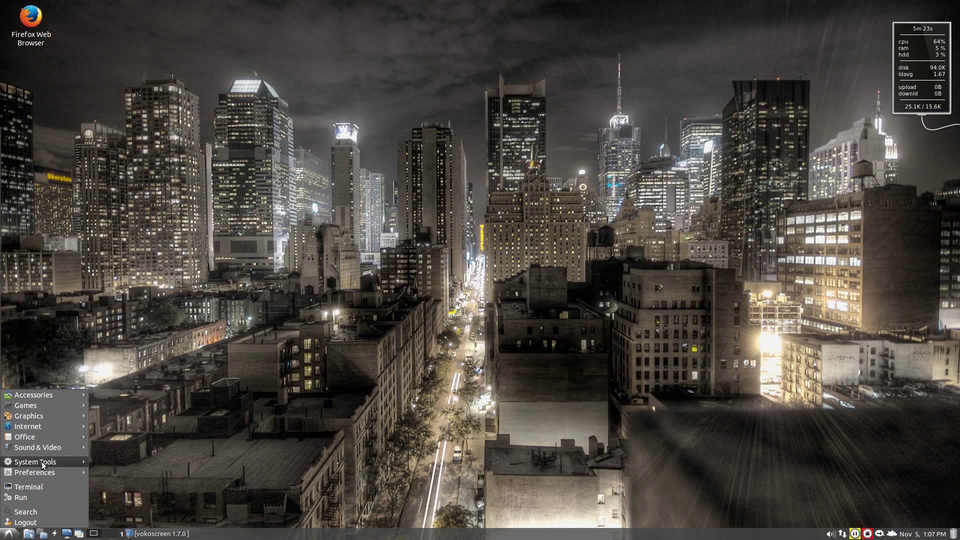
pyautogui.moveTo(48, 395)
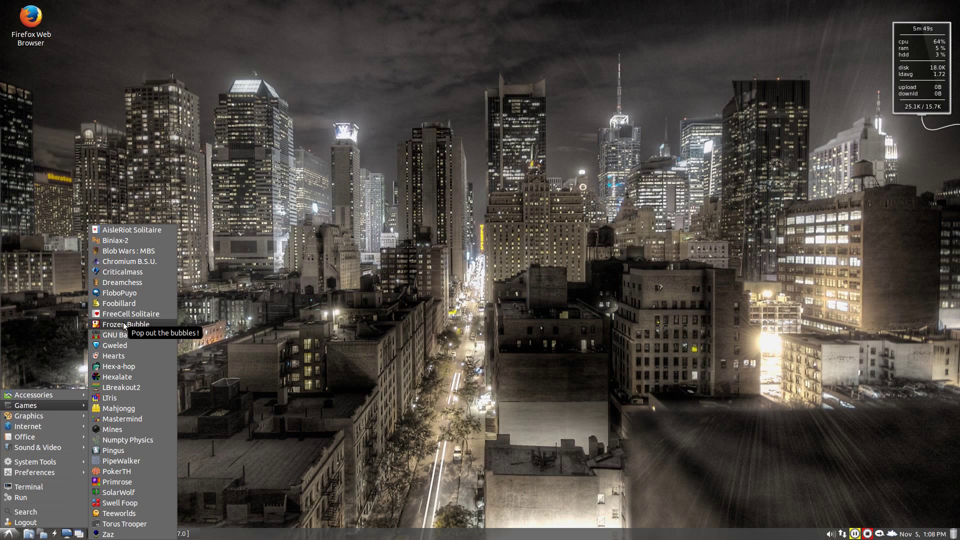
pyautogui.click(118, 345)
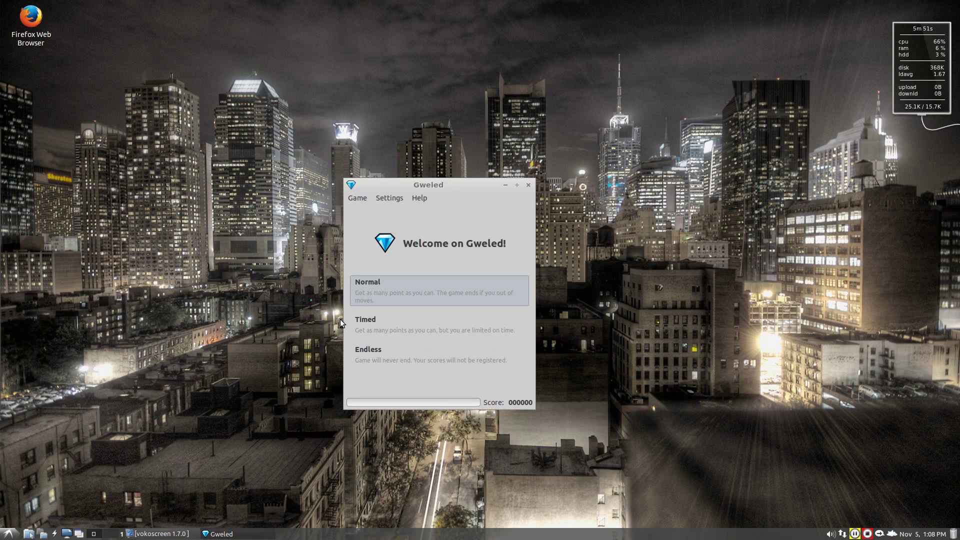
pyautogui.click(407, 293)
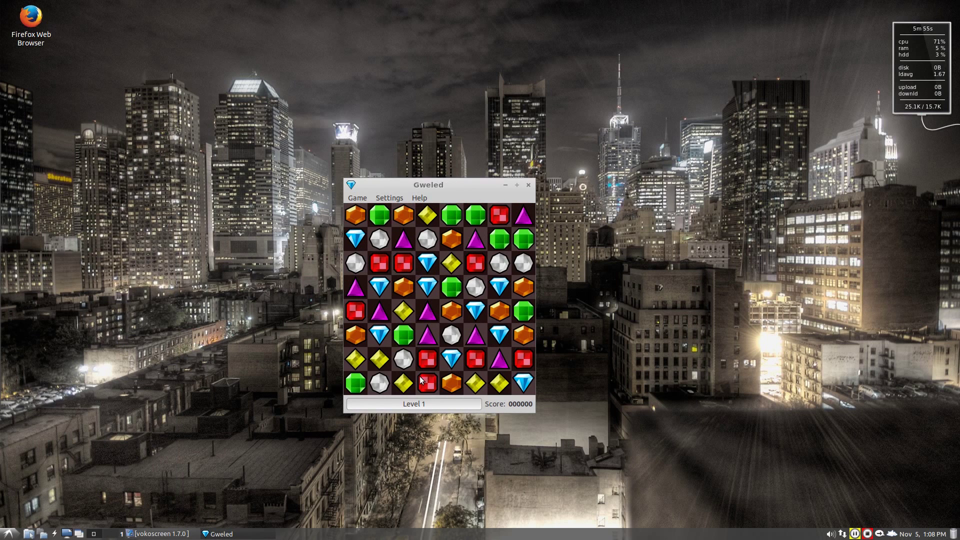
pyautogui.click(403, 383)
pyautogui.click(404, 362)
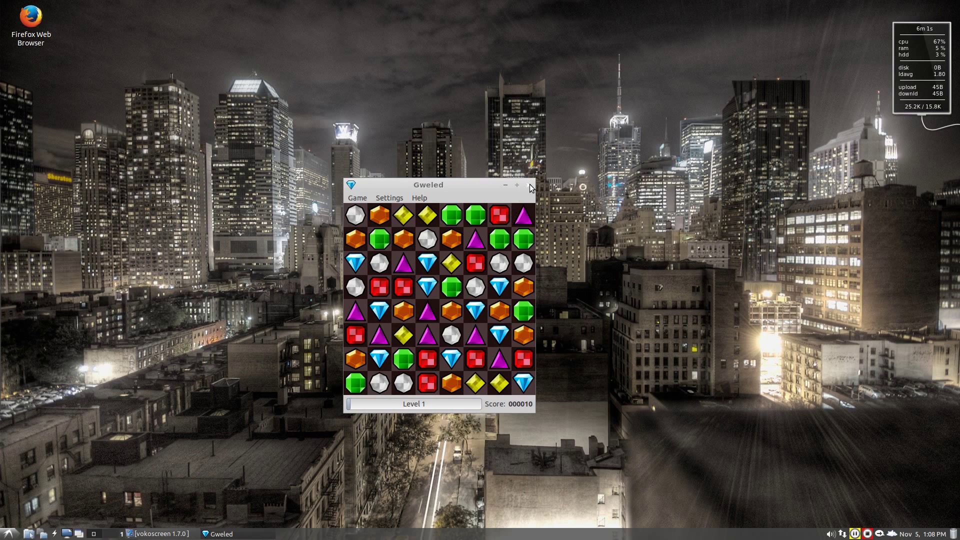
pyautogui.click(531, 187)
pyautogui.click(456, 337)
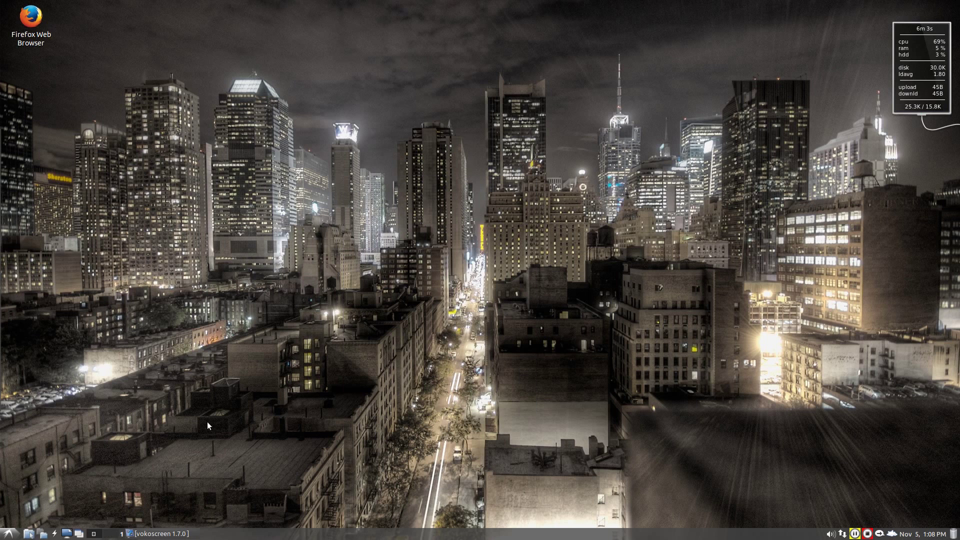
# - Launch the Osmo organizer, move its window near the middle of the desktop to view the calendar, and close it
pyautogui.click(9, 534)
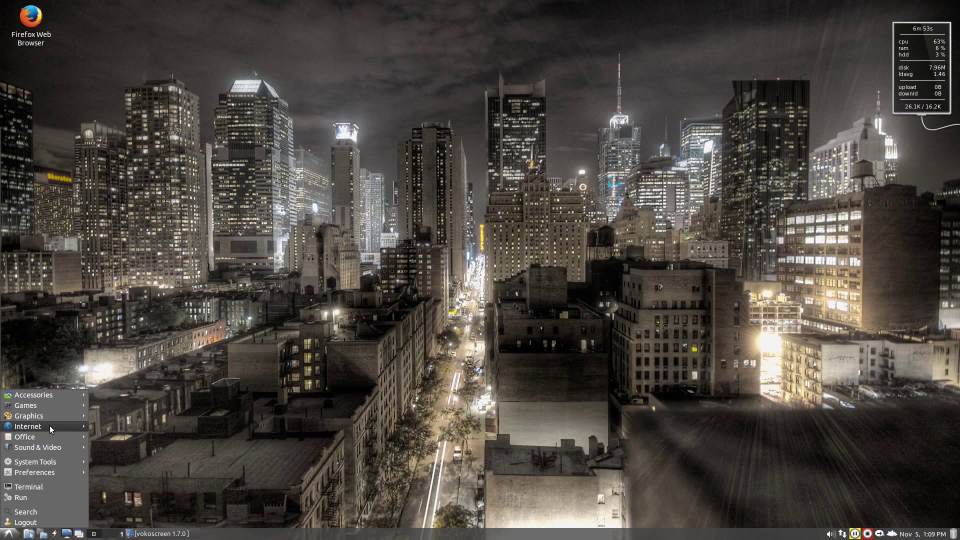
pyautogui.moveTo(49, 425)
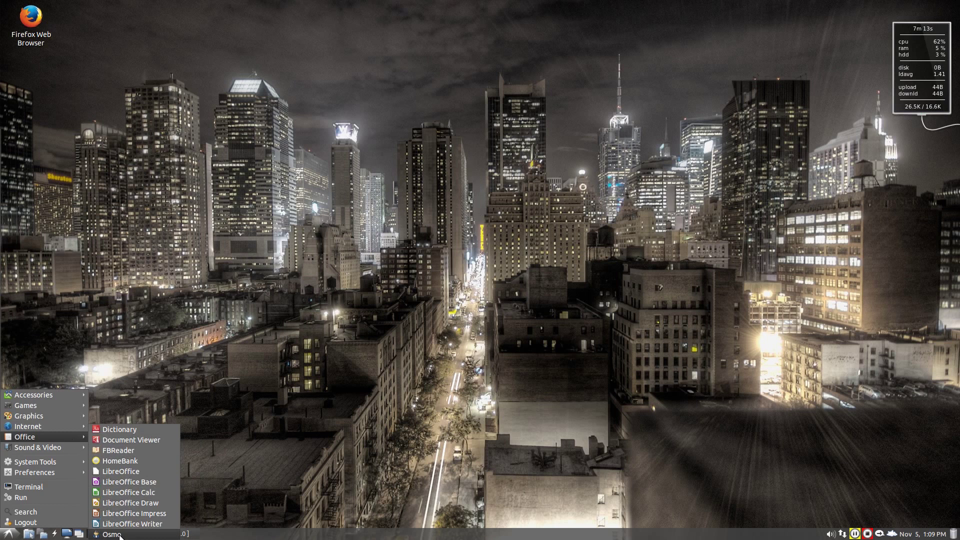
pyautogui.click(163, 484)
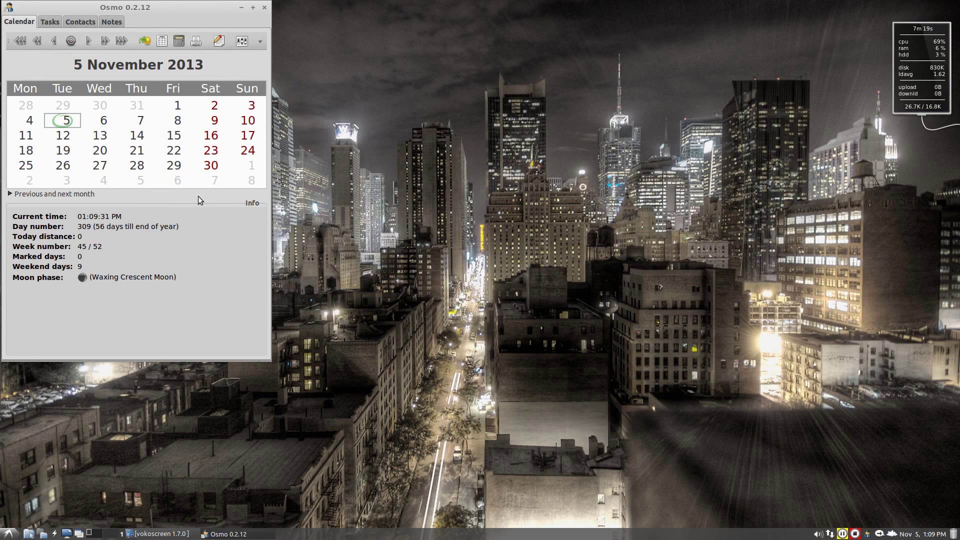
pyautogui.moveTo(136, 12); pyautogui.dragTo(415, 62)
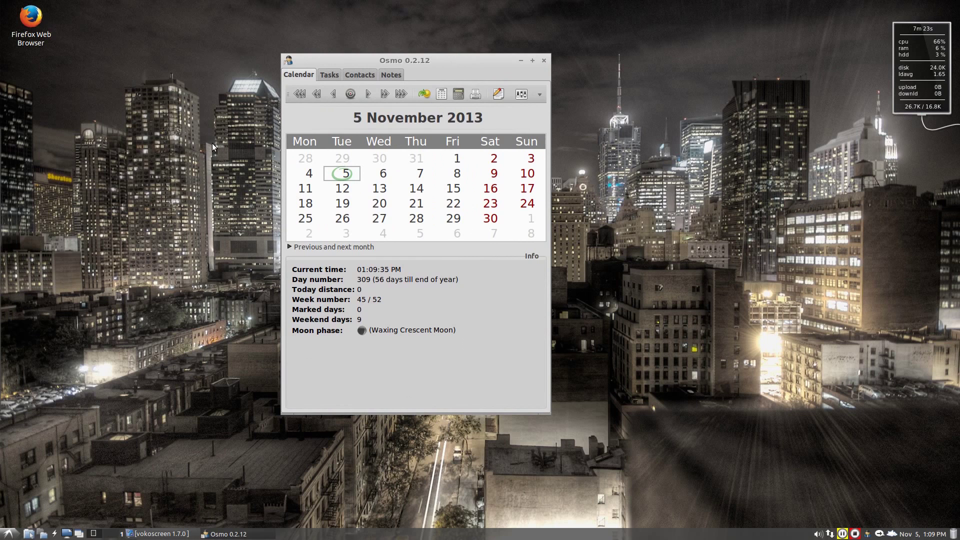
pyautogui.moveTo(320, 60); pyautogui.dragTo(347, 65)
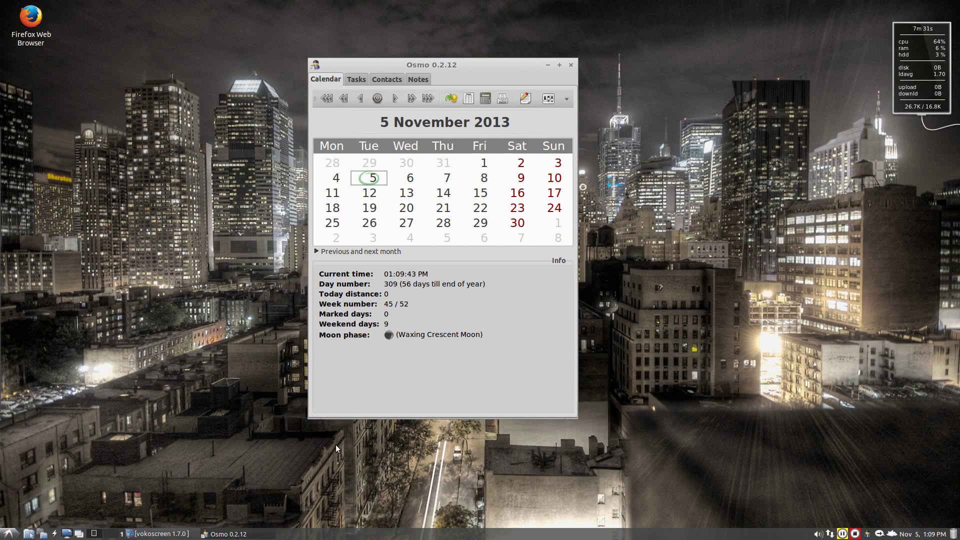
pyautogui.click(572, 68)
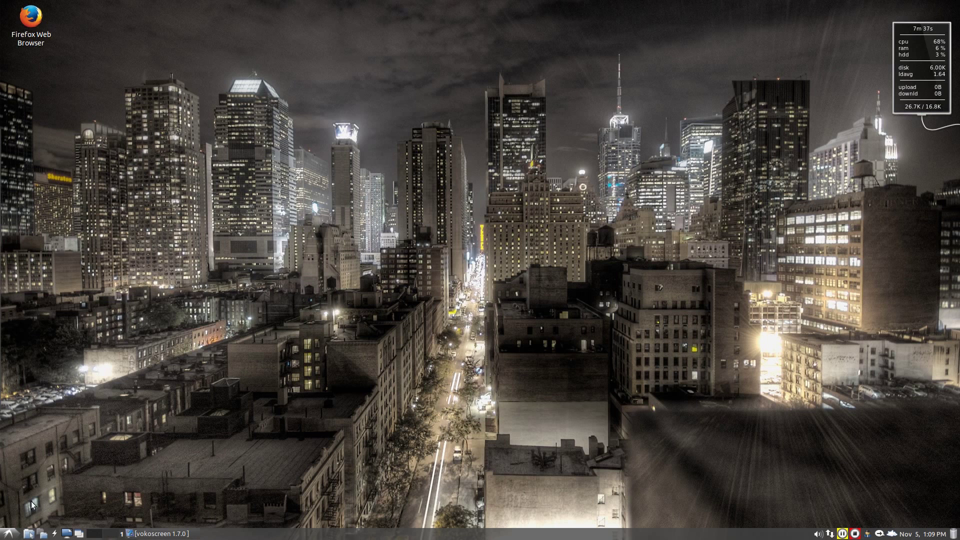
# - Launch Guayadeque Music Player, move its window to view it, and quit it completely, including its background instance
pyautogui.click(9, 534)
pyautogui.moveTo(28, 448)
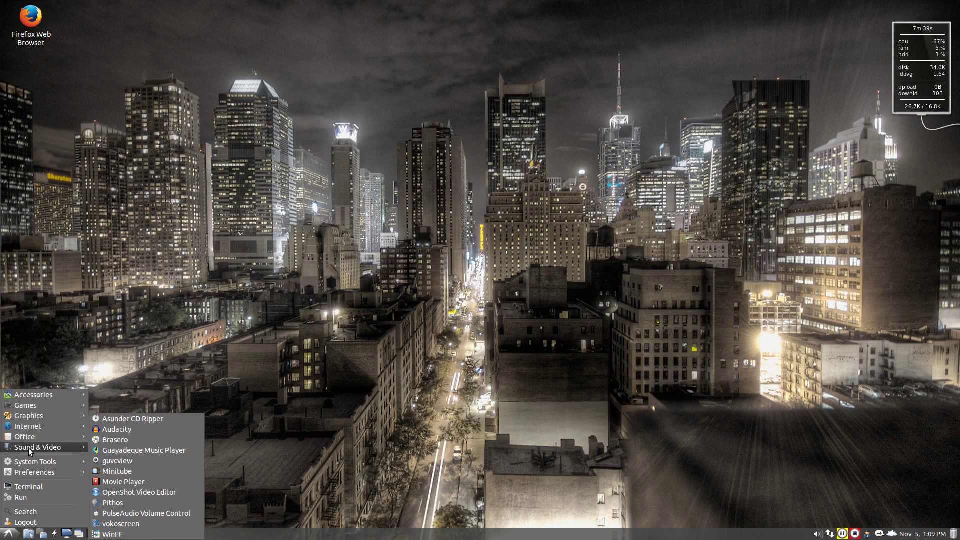
pyautogui.click(124, 450)
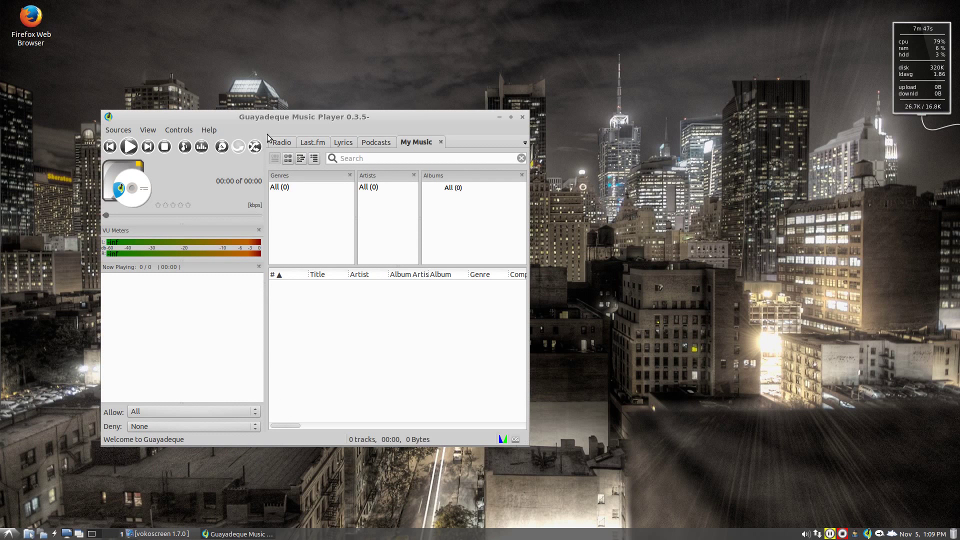
pyautogui.moveTo(270, 117); pyautogui.dragTo(405, 64)
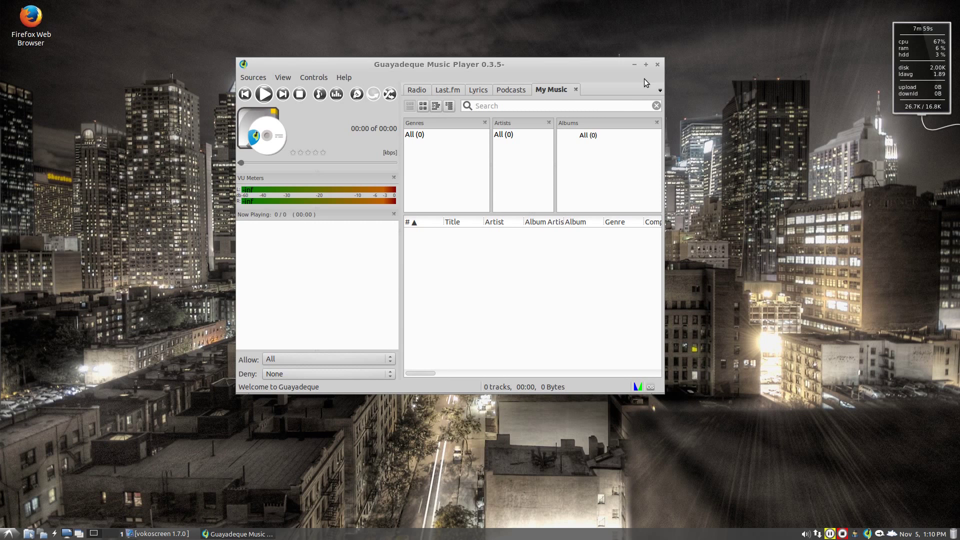
pyautogui.click(658, 64)
pyautogui.rightClick(868, 533)
pyautogui.click(885, 524)
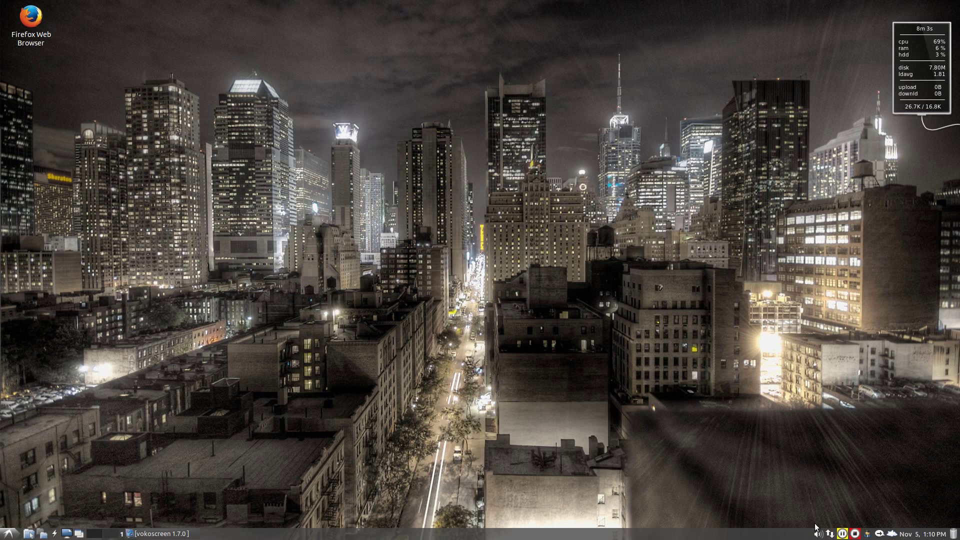
pyautogui.rightClick(868, 533)
pyautogui.click(886, 529)
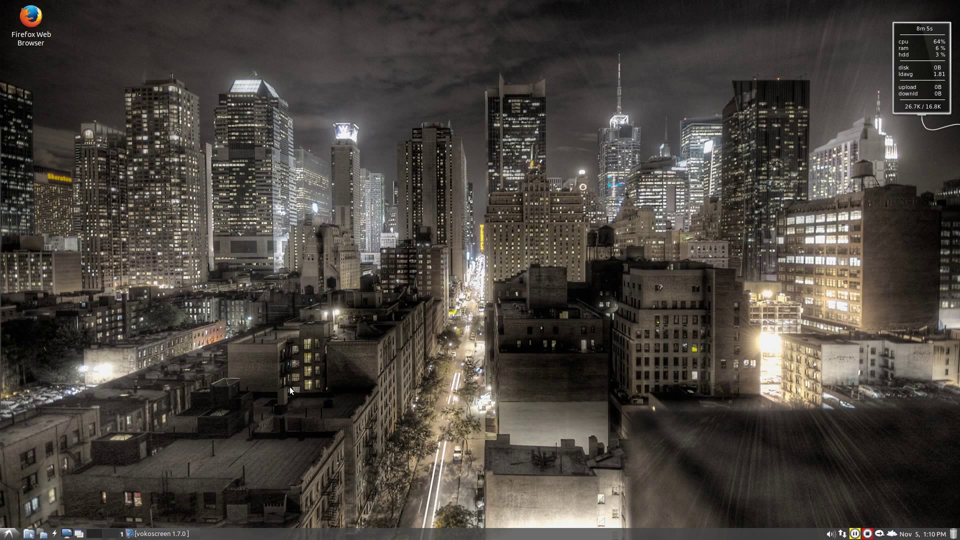
# - Open the Lubuntu Software Center and search for the package "abiword"
pyautogui.click(14, 535)
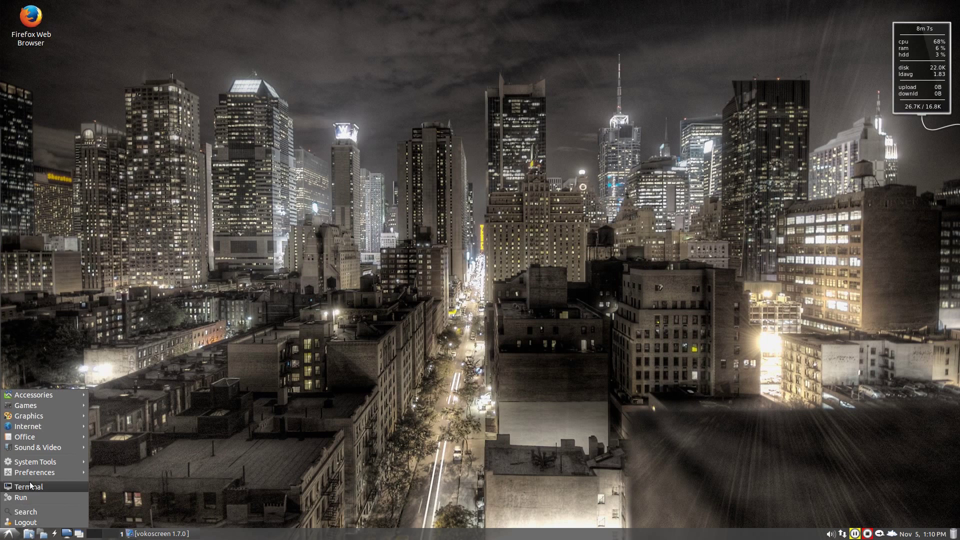
pyautogui.moveTo(41, 448)
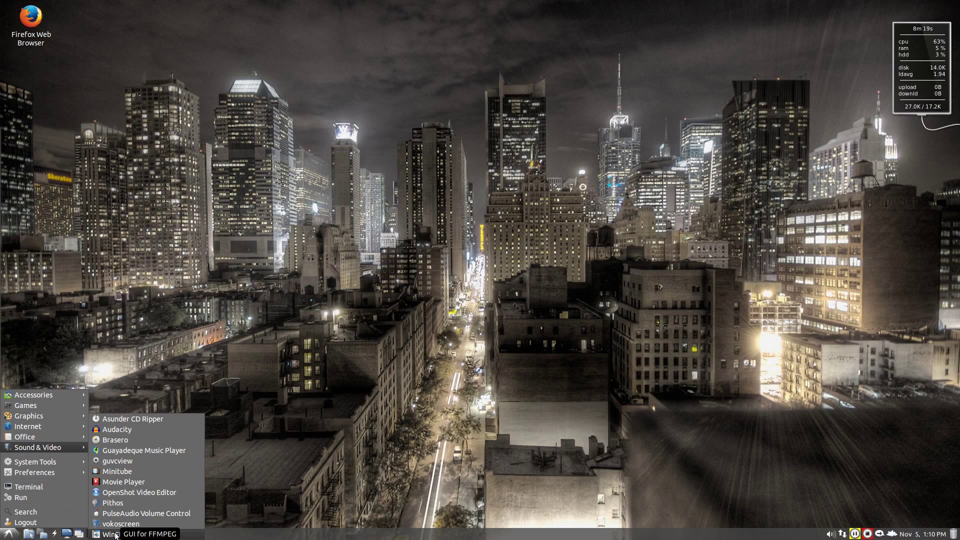
pyautogui.moveTo(67, 463)
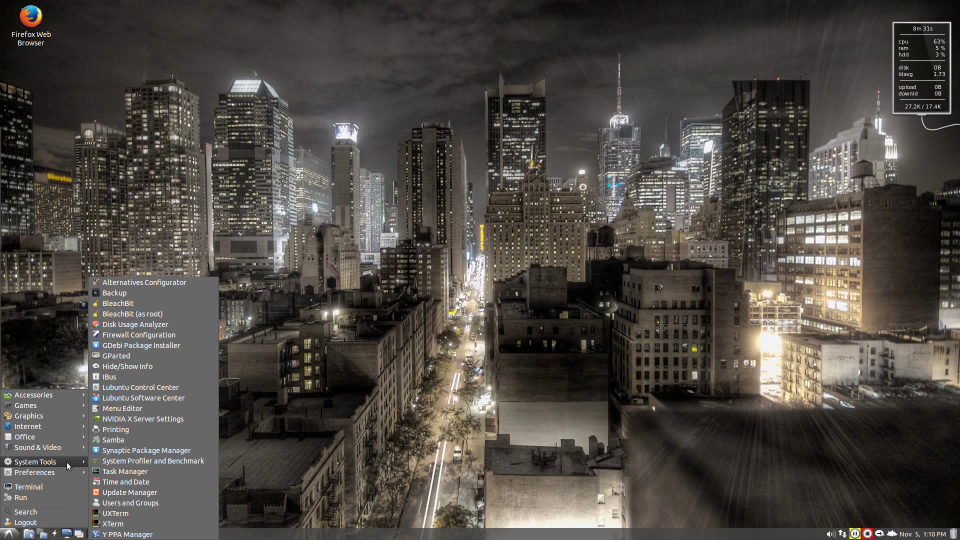
pyautogui.click(150, 399)
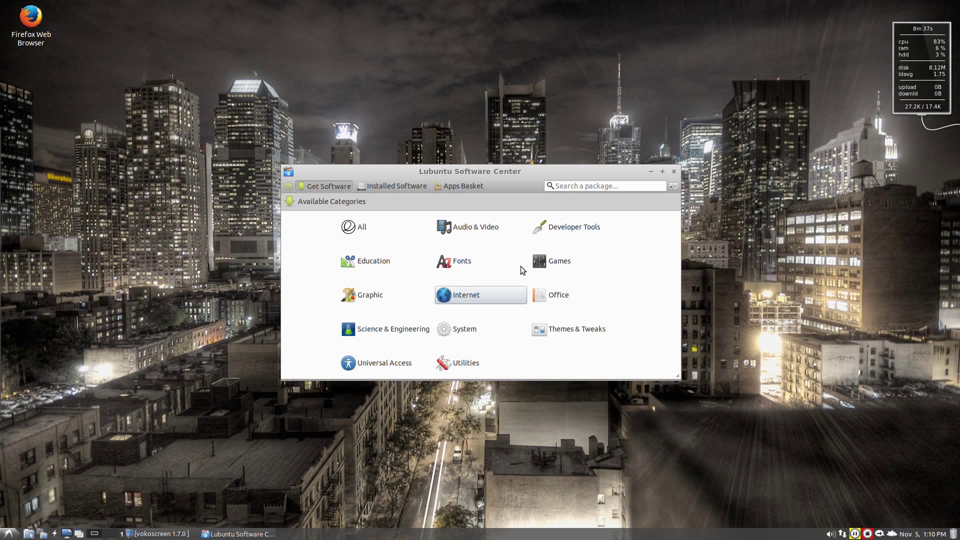
pyautogui.click(575, 185)
pyautogui.write('a')
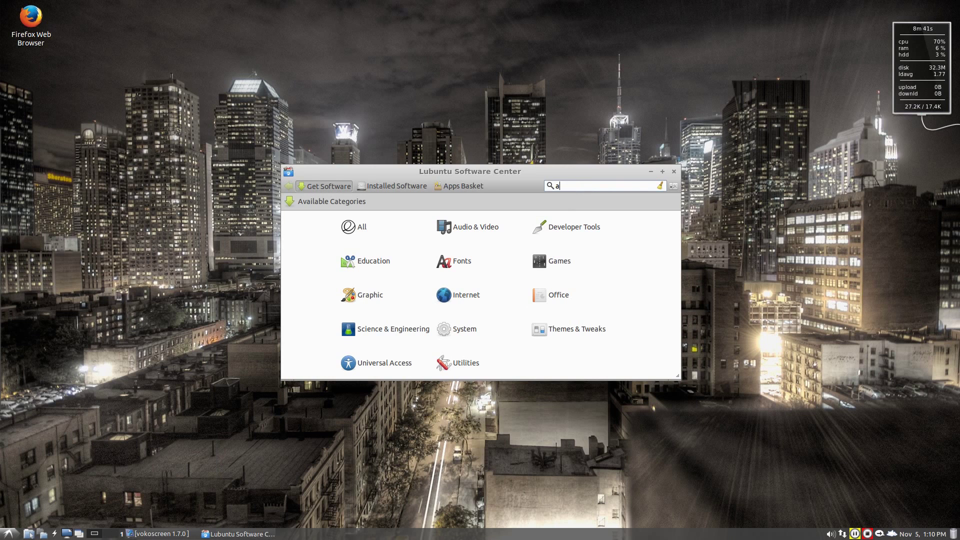
pyautogui.write('biword')
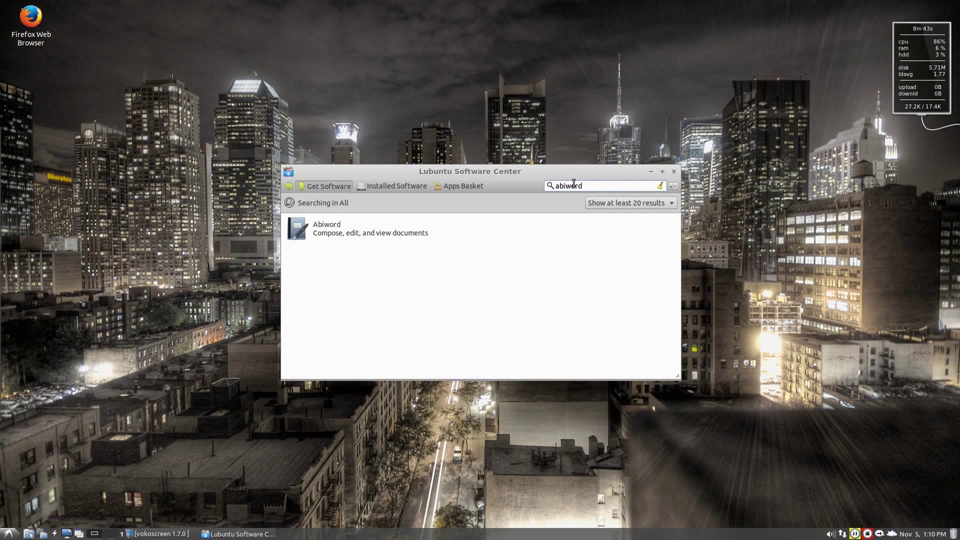
# - Add Abiword to the Apps Basket and show the basket's package list
pyautogui.click(401, 229)
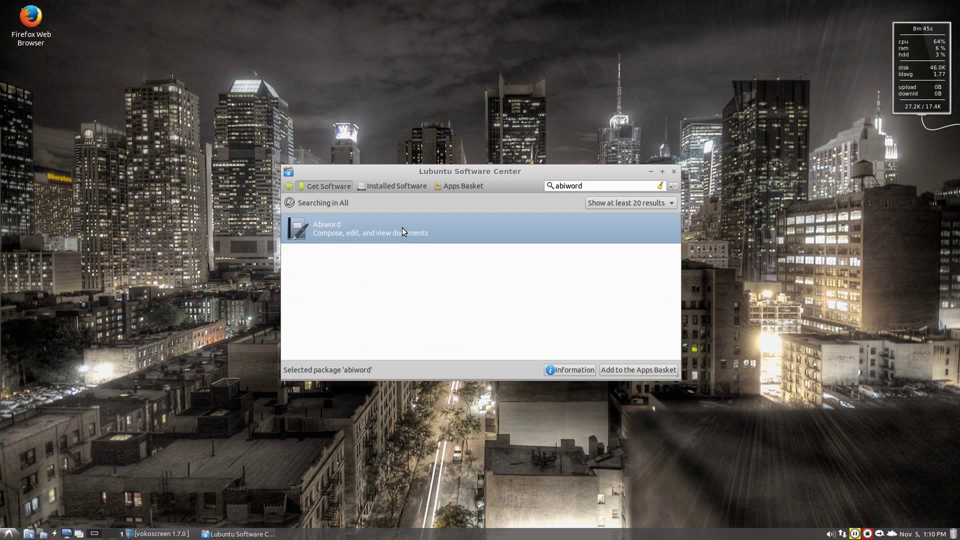
pyautogui.click(610, 371)
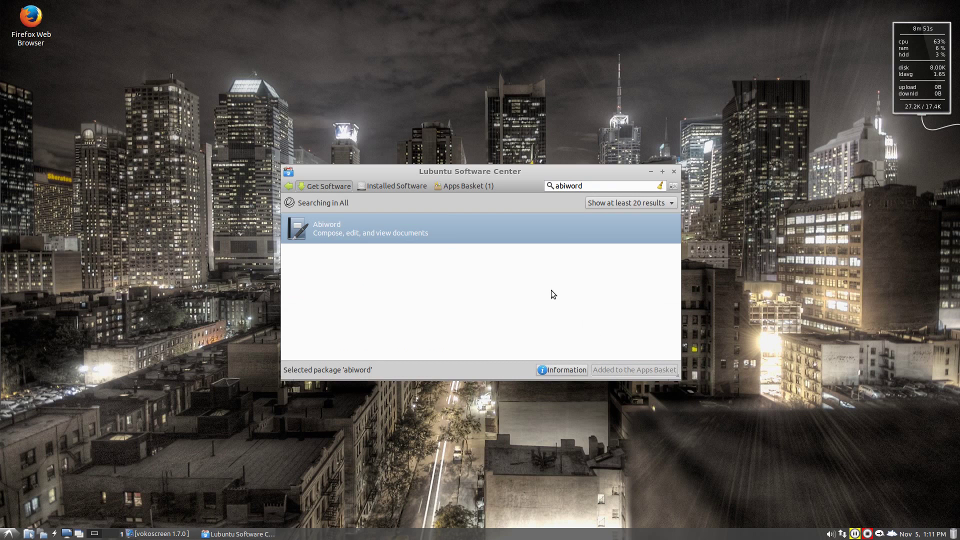
pyautogui.click(470, 187)
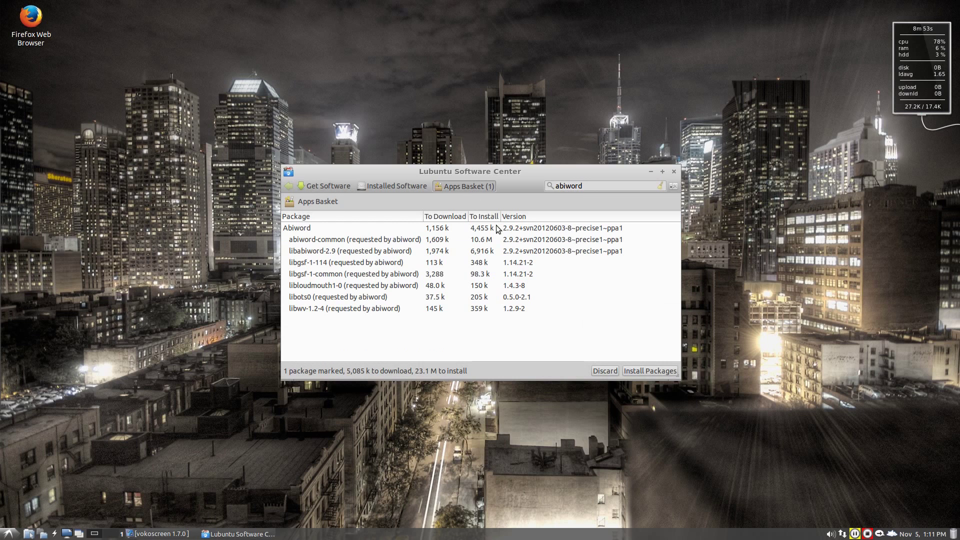
# - Start installing the Abiword packages from the Apps Basket and authenticate with the account password
pyautogui.click(644, 373)
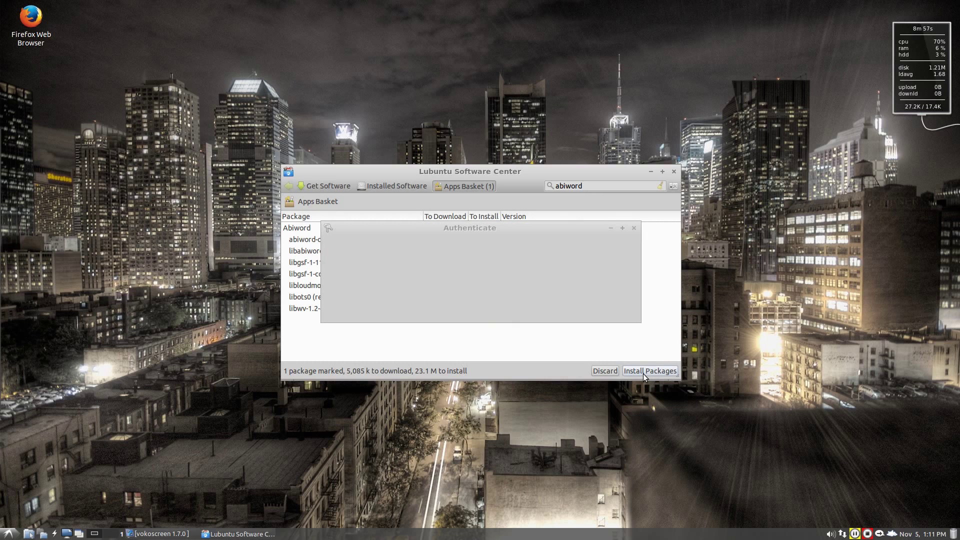
pyautogui.write('••••••••')
pyautogui.press('Return')
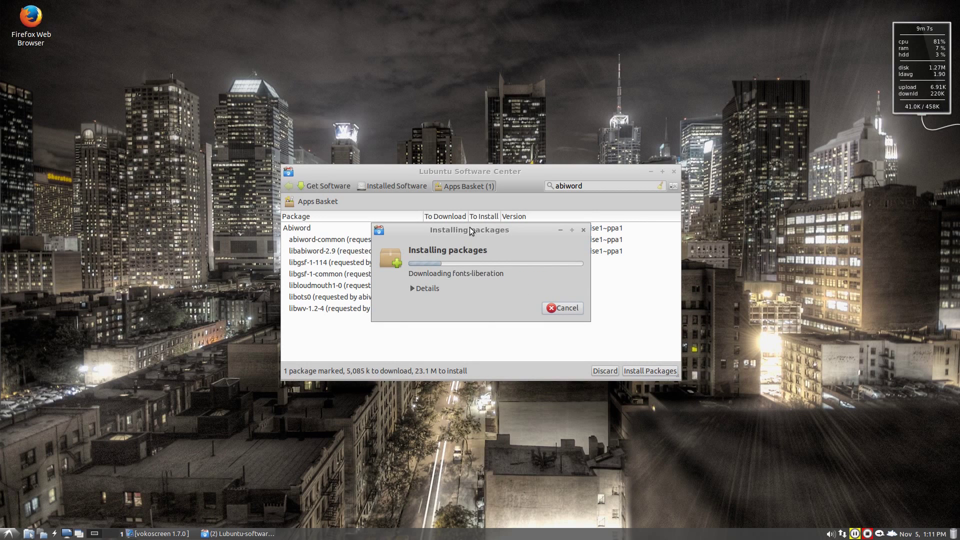
# - Expand the package installation details to follow the individual downloads, moving the progress dialog higher on the desktop
pyautogui.moveTo(469, 229); pyautogui.dragTo(459, 144)
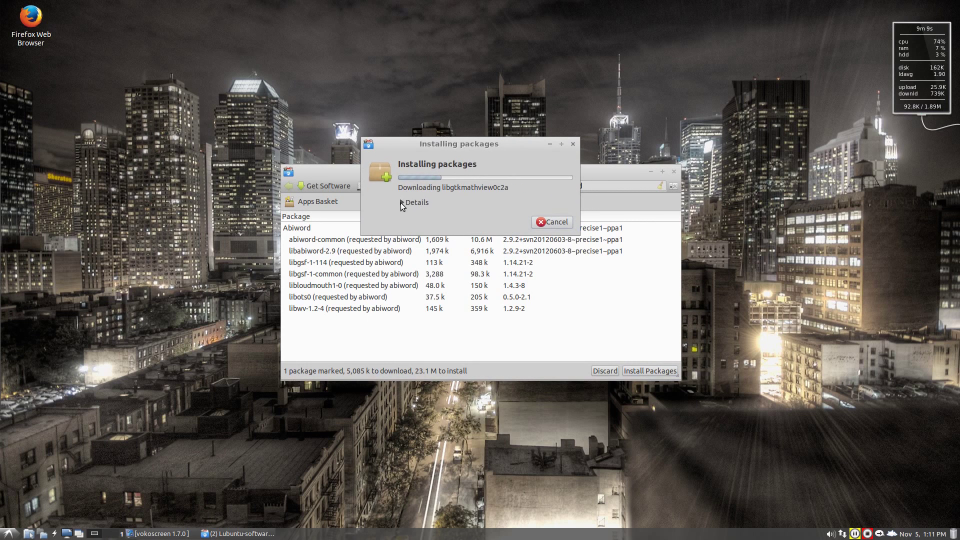
pyautogui.click(401, 203)
pyautogui.moveTo(445, 300)
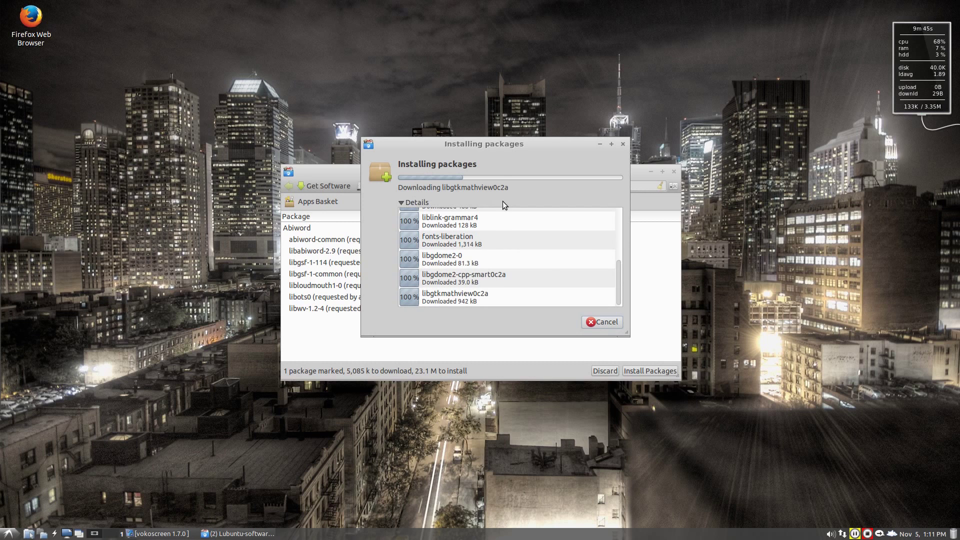
pyautogui.moveTo(496, 145); pyautogui.dragTo(494, 88)
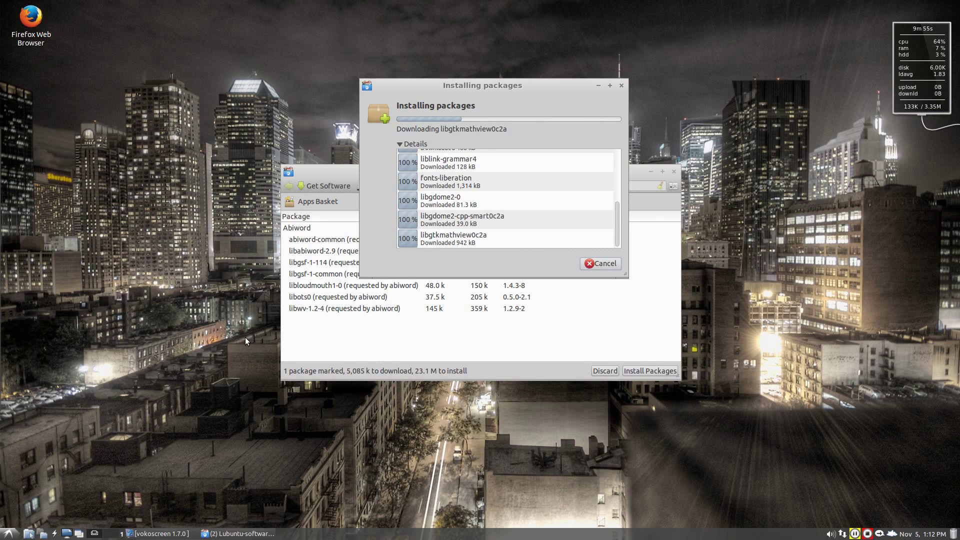
# - Switch to workspace 2, look over the main application menu there, and return to workspace 1
pyautogui.click(110, 536)
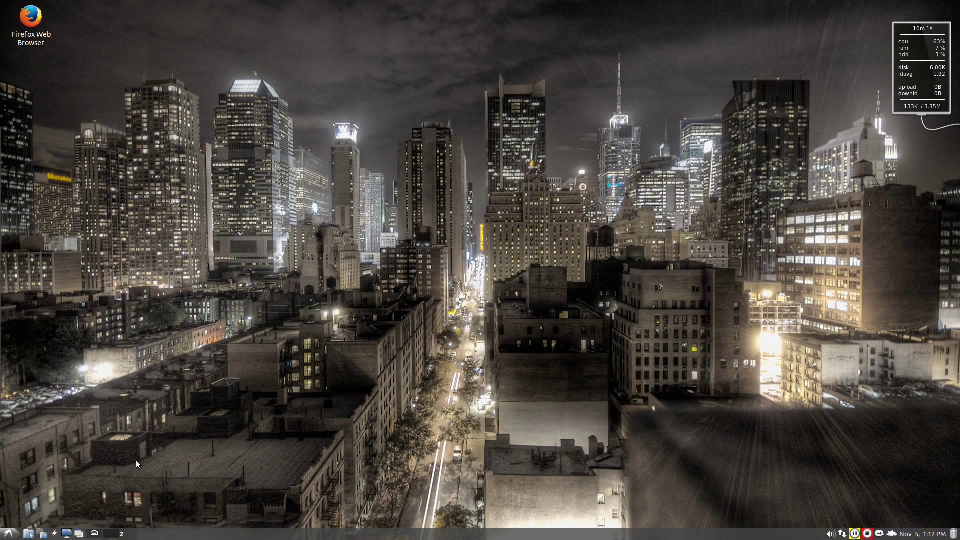
pyautogui.click(9, 533)
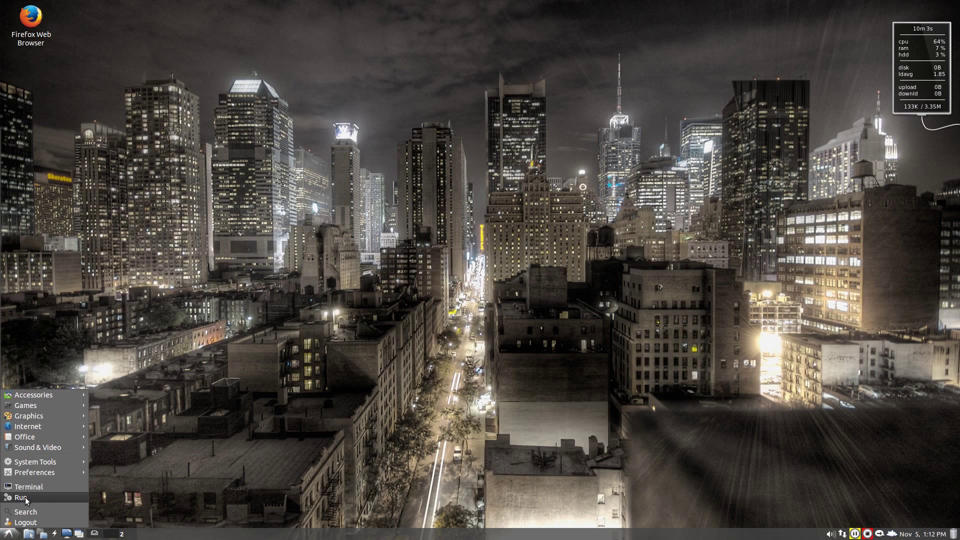
pyautogui.moveTo(32, 463)
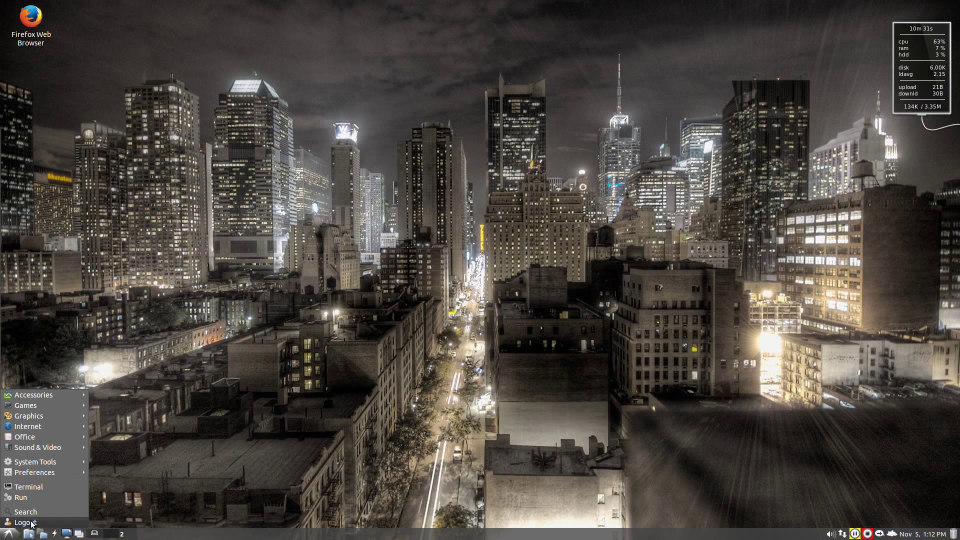
pyautogui.click(92, 537)
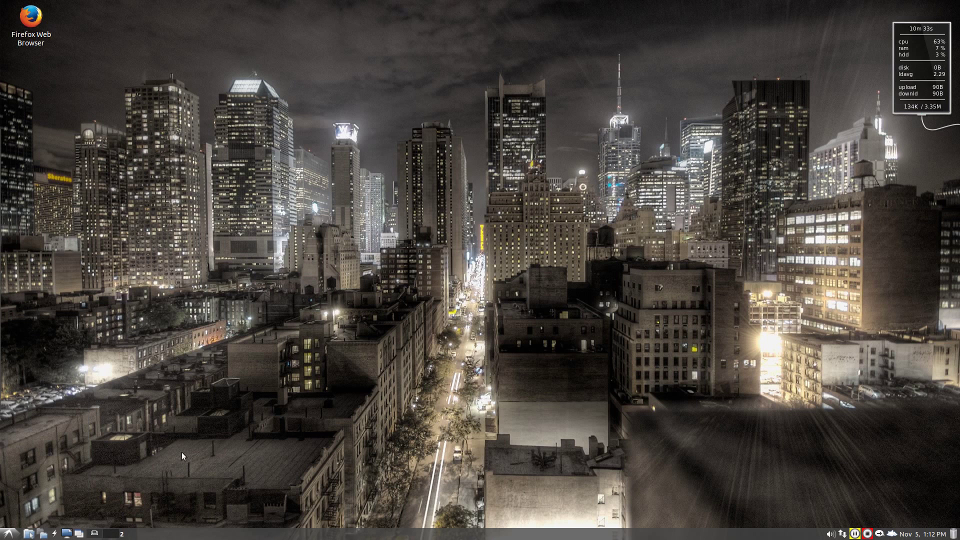
pyautogui.hotkey('ctrl', 'alt', 'Left')
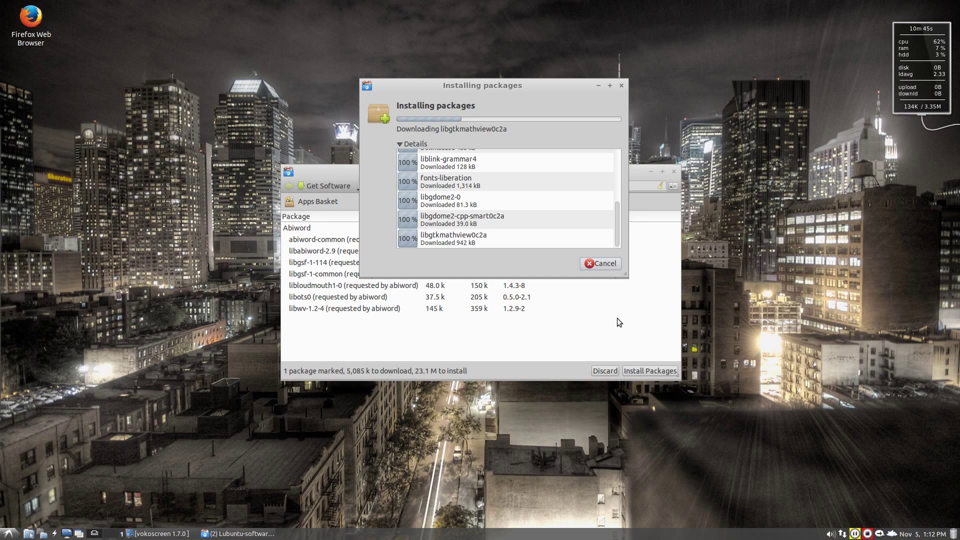
# - Launch Task Manager to check CPU and memory usage during the installation, and quit it
pyautogui.click(9, 534)
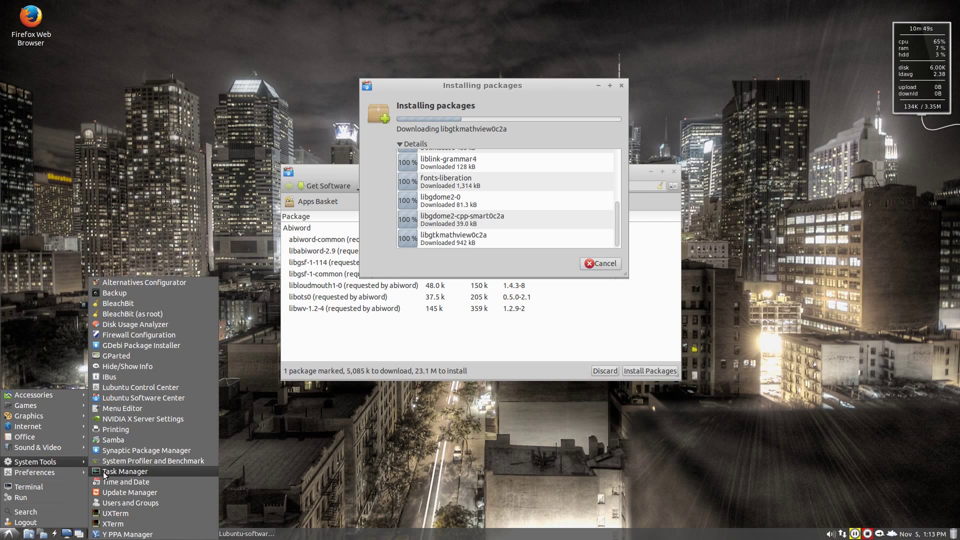
pyautogui.click(155, 475)
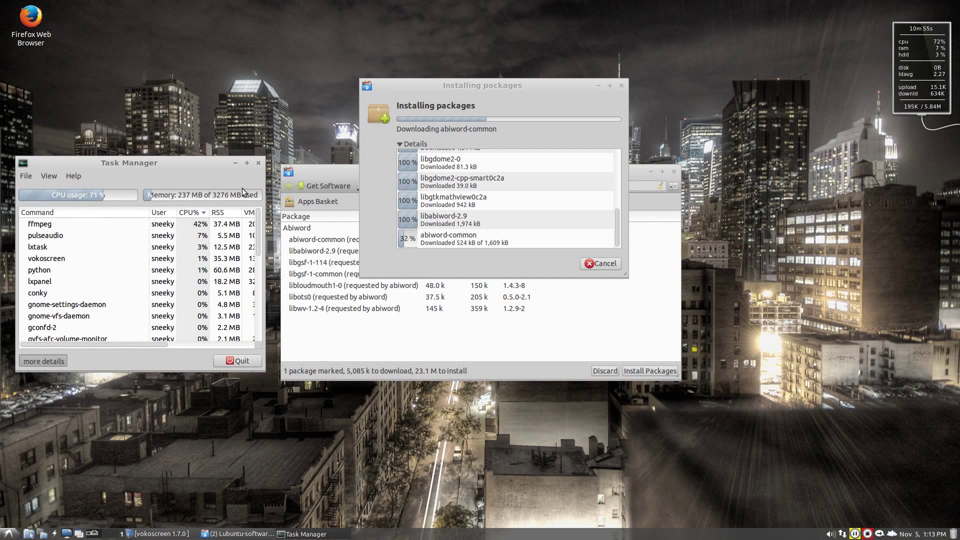
pyautogui.click(234, 361)
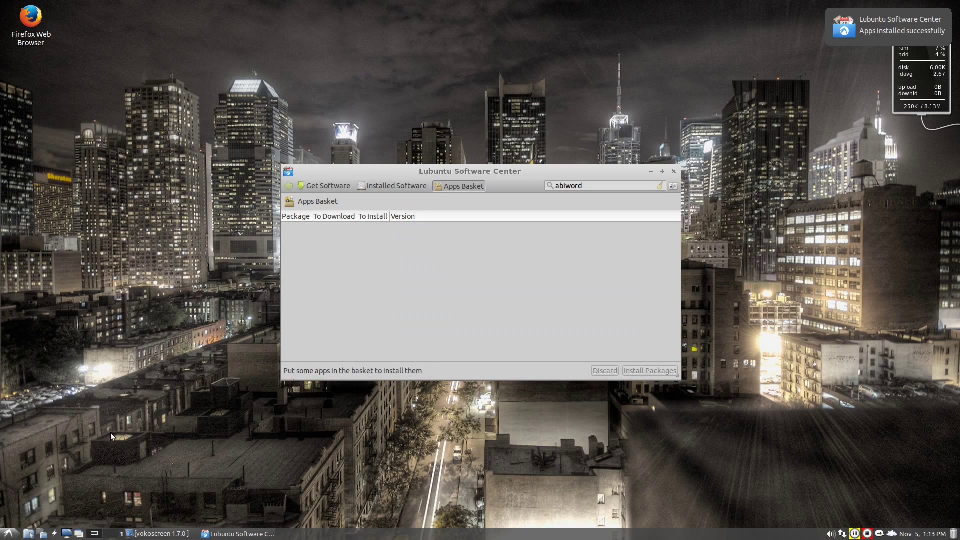
# - Close the Lubuntu Software Center and launch AbiWord from the Office applications
pyautogui.click(671, 171)
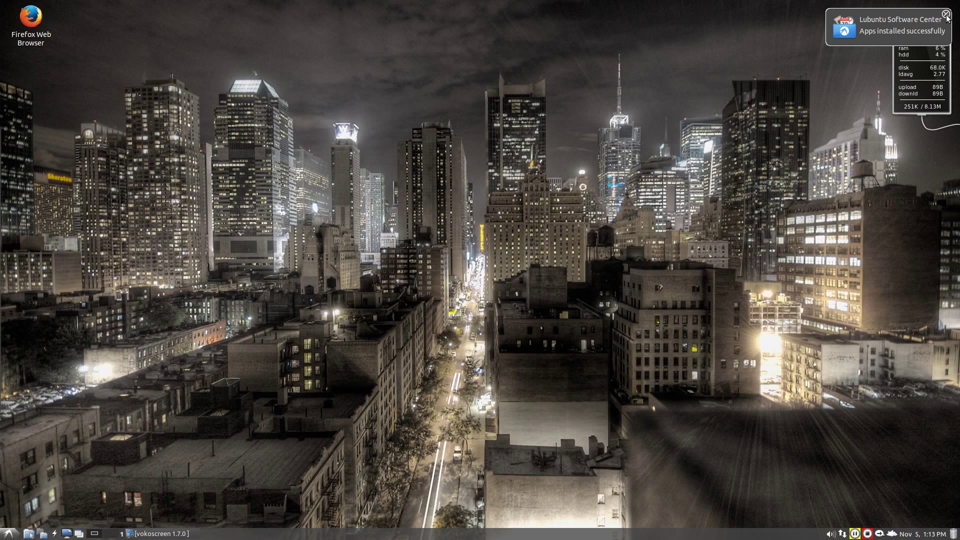
pyautogui.click(7, 533)
pyautogui.moveTo(43, 436)
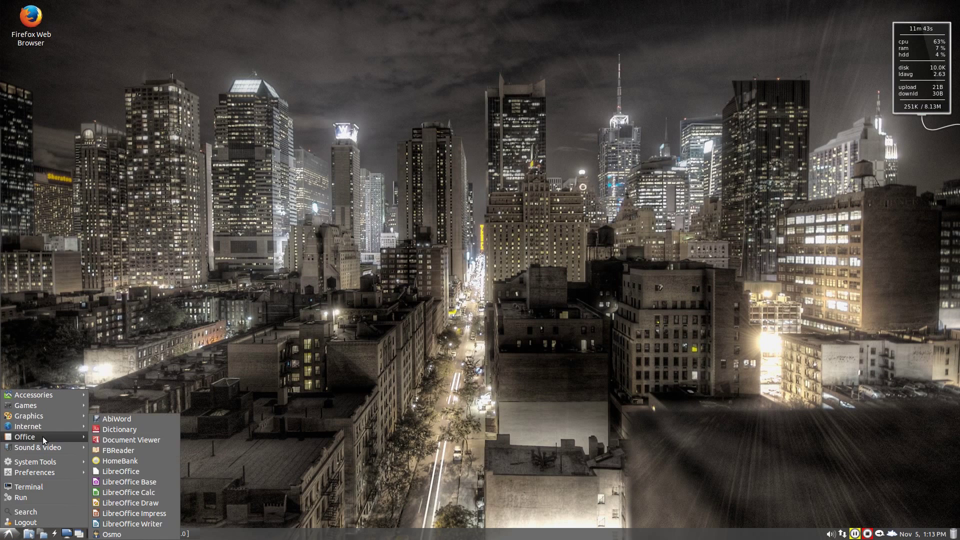
pyautogui.click(109, 418)
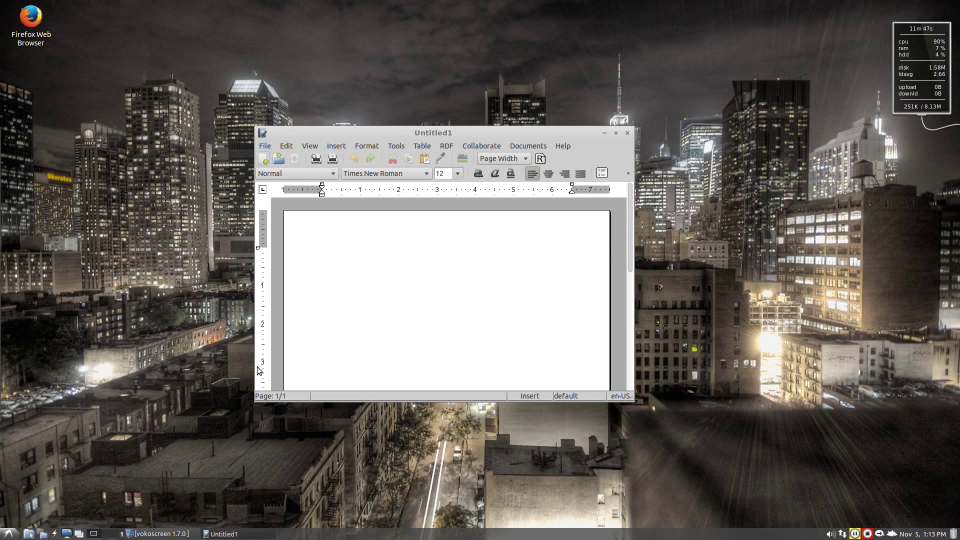
# - View AbiWord's version information, dismiss it, and close AbiWord
pyautogui.click(563, 147)
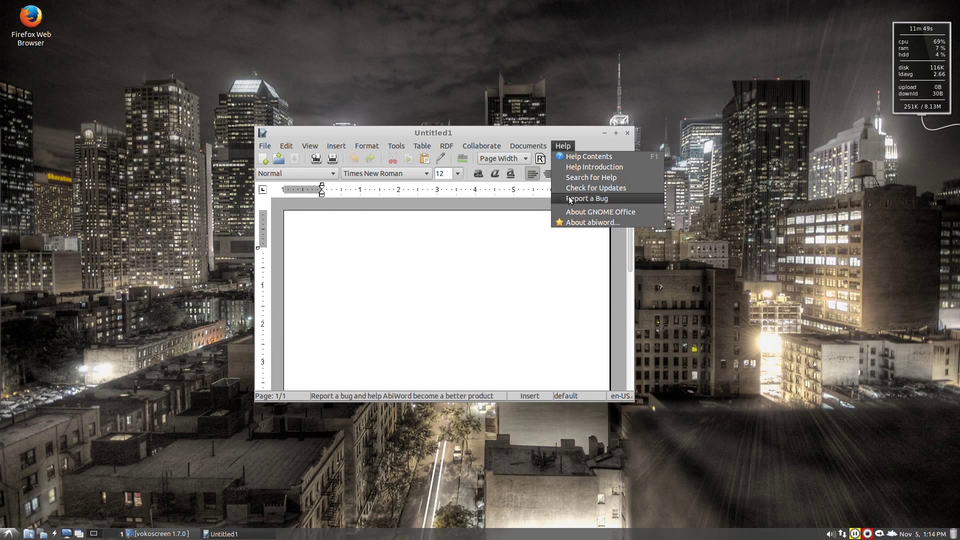
pyautogui.click(570, 223)
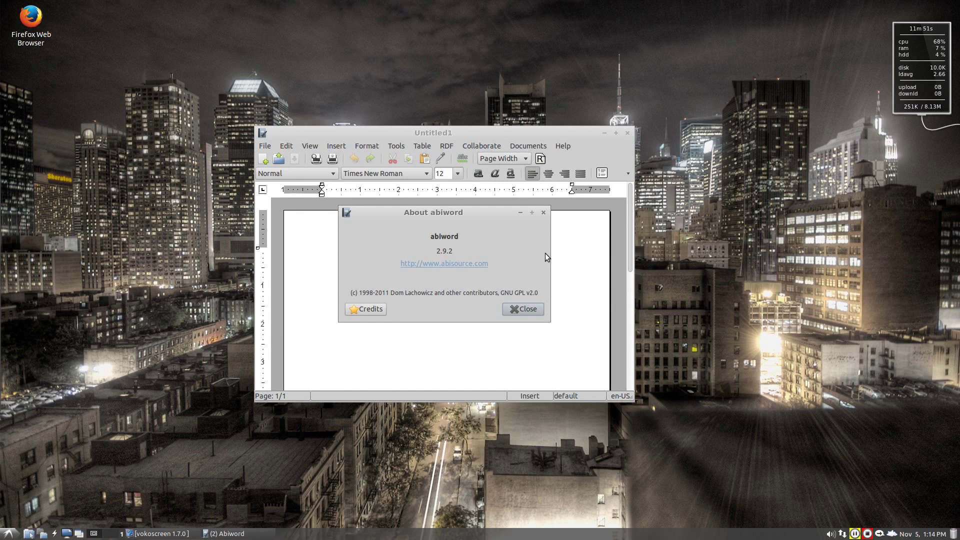
pyautogui.click(525, 309)
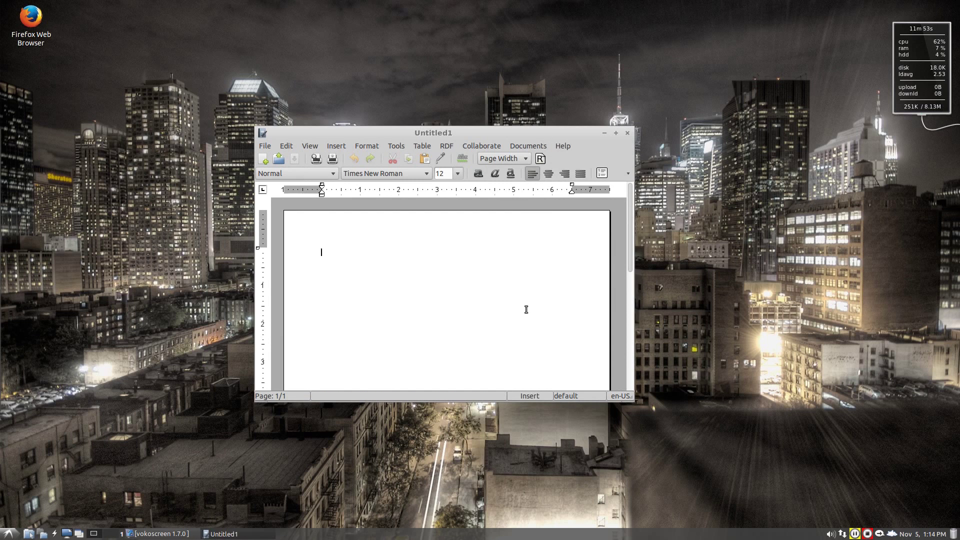
pyautogui.click(627, 132)
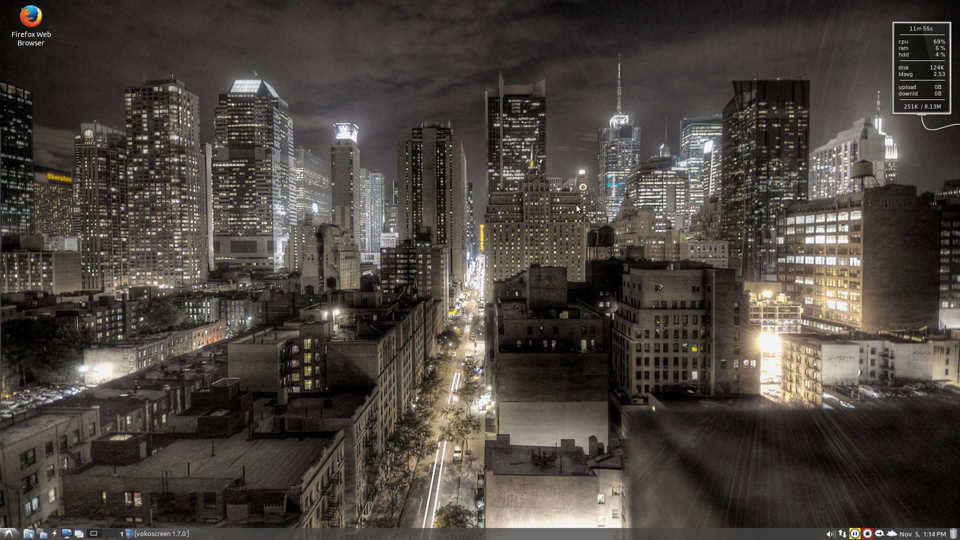